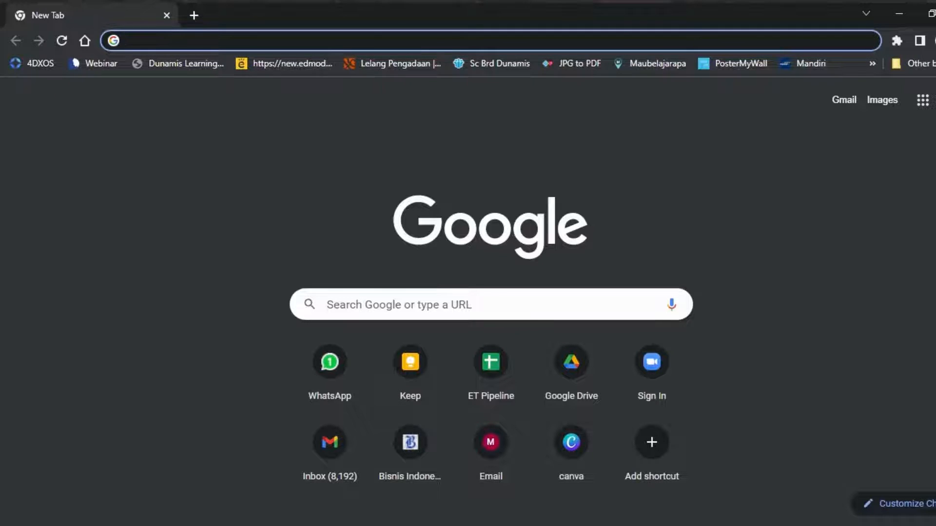
Look up "new sheet google" in the browser and create a new Google Sheets spreadsheet from the suggestion.
{"action": "type", "text": "new s"}
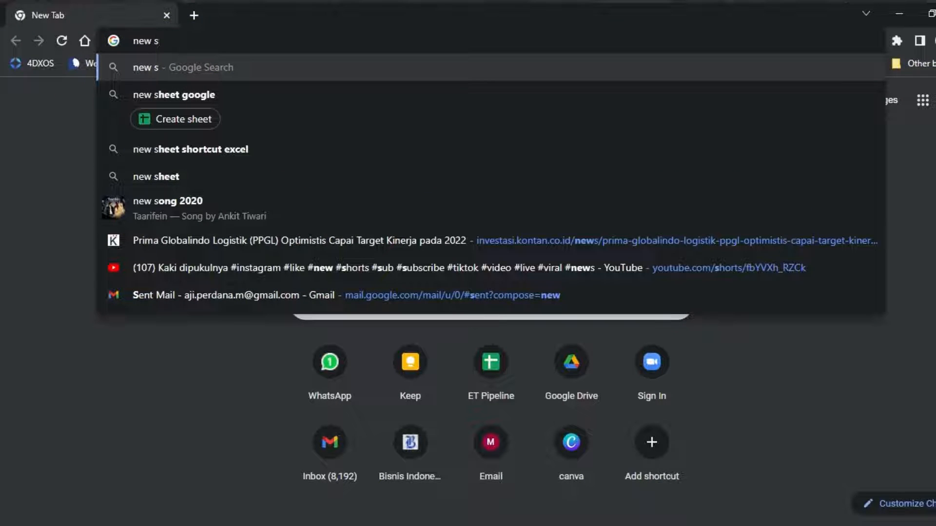
{"action": "type", "text": "he"}
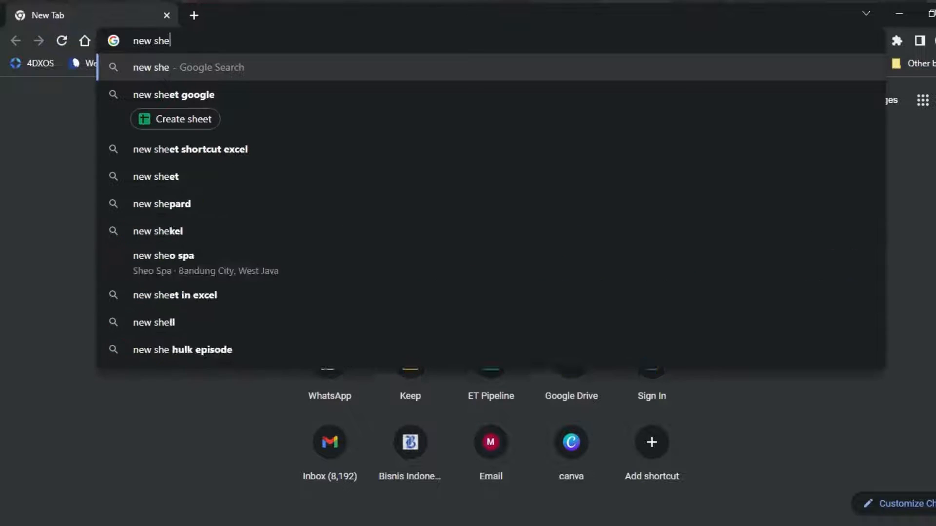
{"action": "type", "text": "et go"}
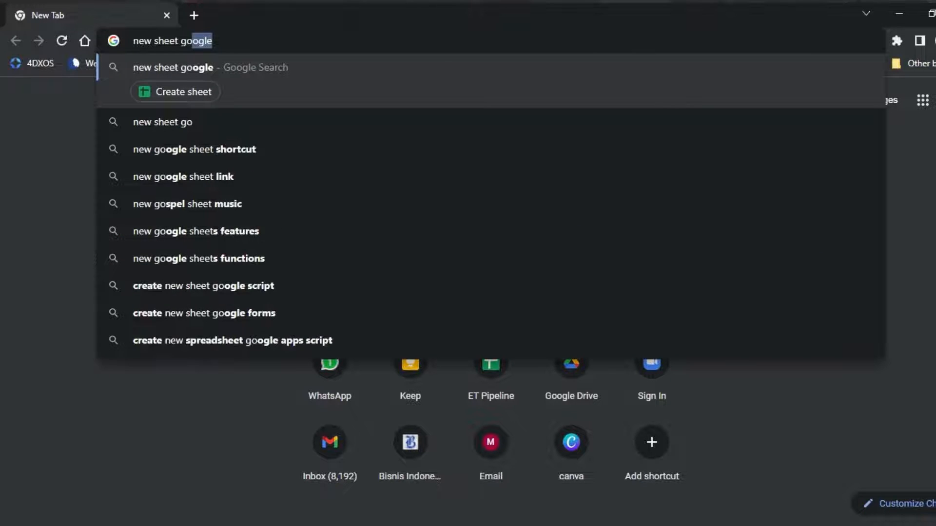
{"action": "left_click", "coordinate": [184, 92]}
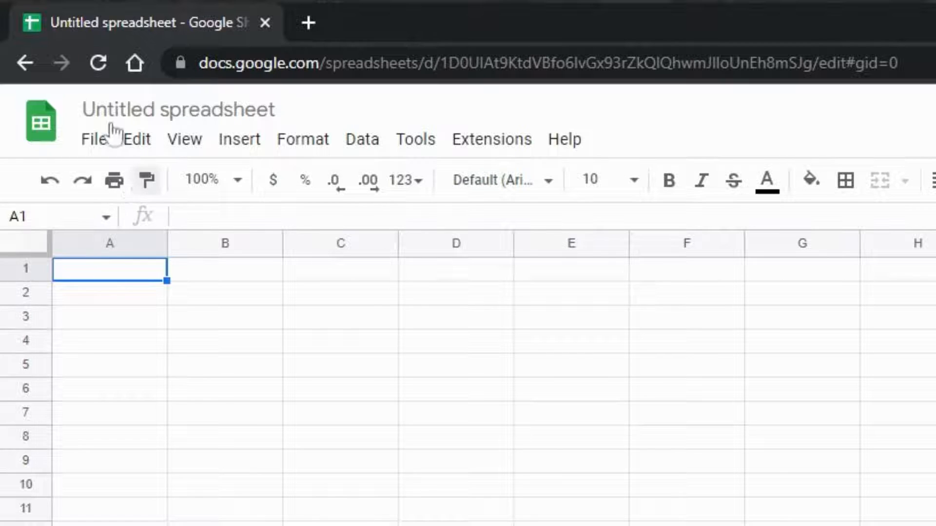
Rename the untitled spreadsheet as "Simulasi PER".
{"action": "left_click", "coordinate": [155, 110]}
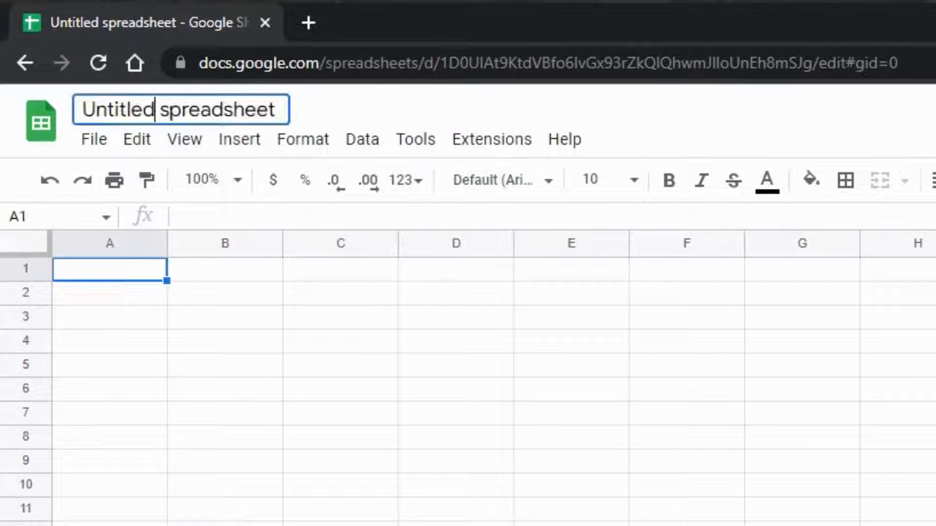
{"action": "key", "text": "Home"}
{"action": "key", "text": "shift+End"}
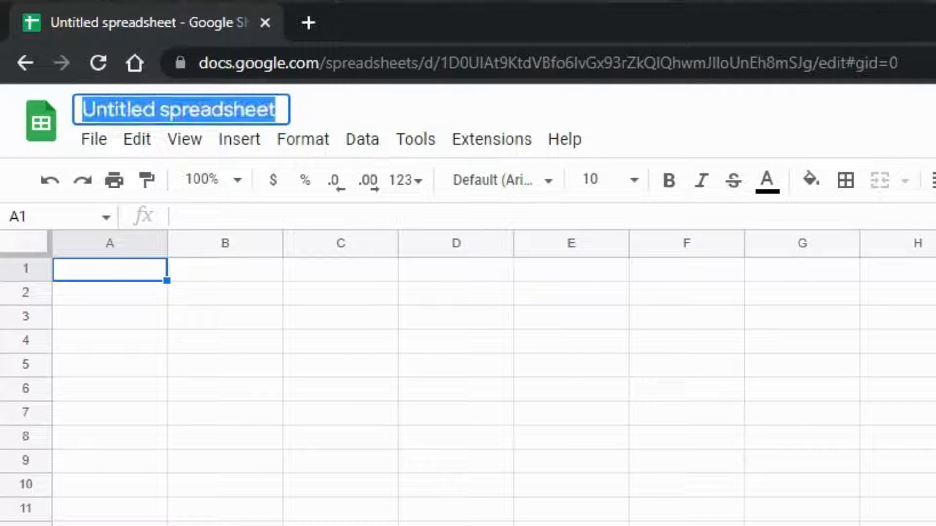
{"action": "type", "text": "Simu"}
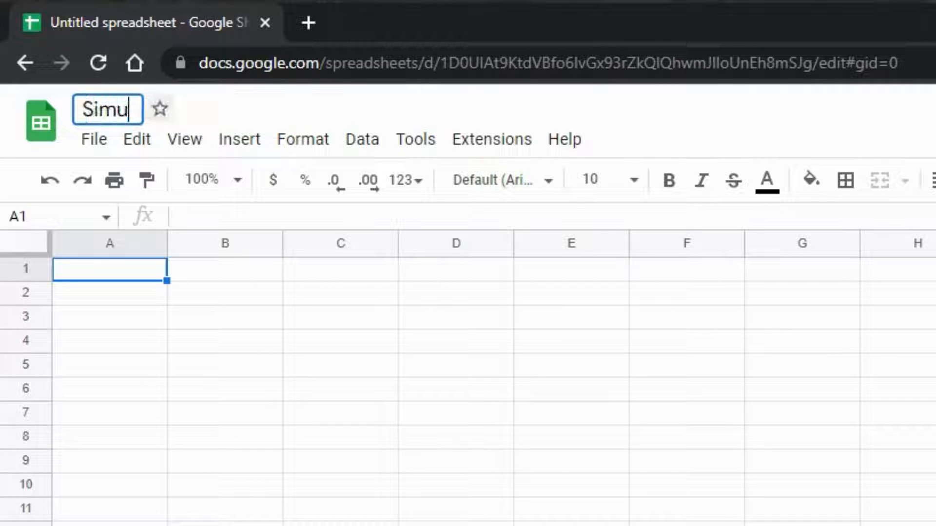
{"action": "type", "text": "lasi PER"}
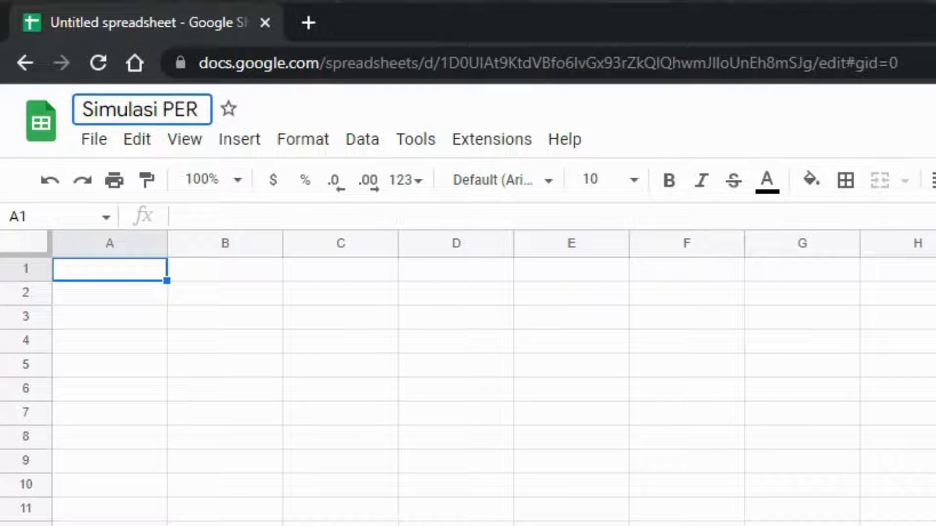
{"action": "key", "text": "Return"}
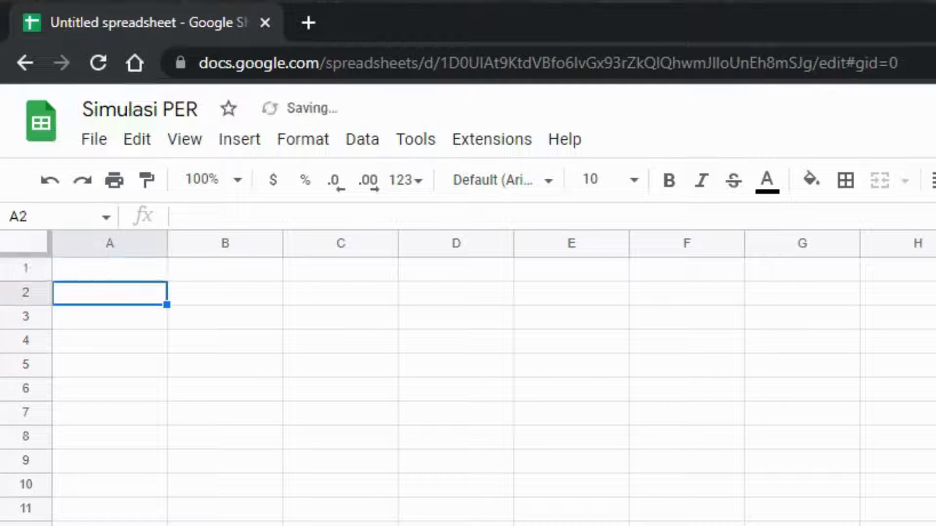
Enter the column headers "Nama Saham" in cell A1 and "PE Ration" in cell B1.
{"action": "left_click", "coordinate": [109, 269]}
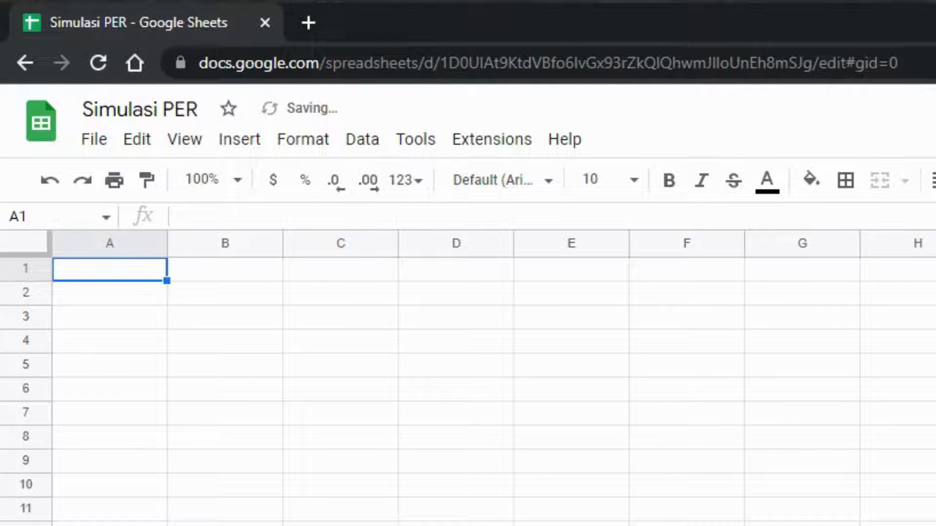
{"action": "type", "text": "Nama Saham"}
{"action": "key", "text": "Tab"}
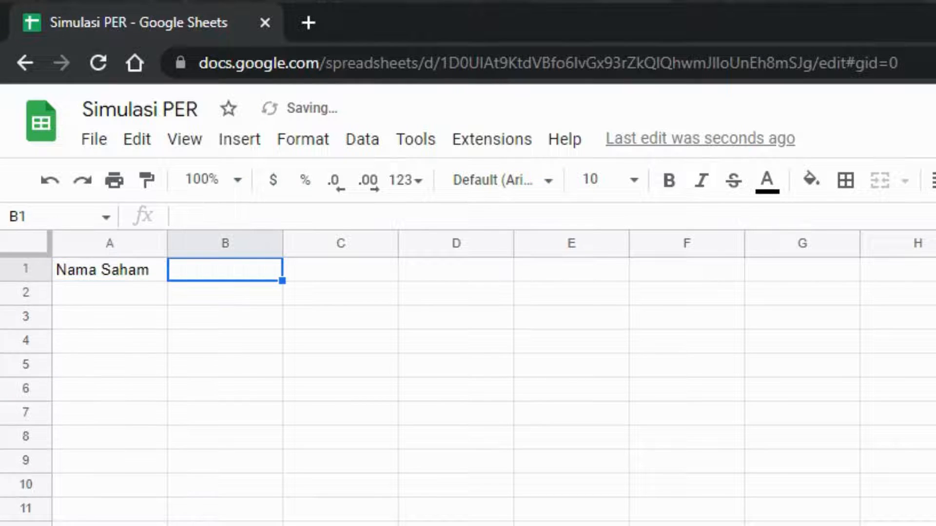
{"action": "type", "text": "PE Ration"}
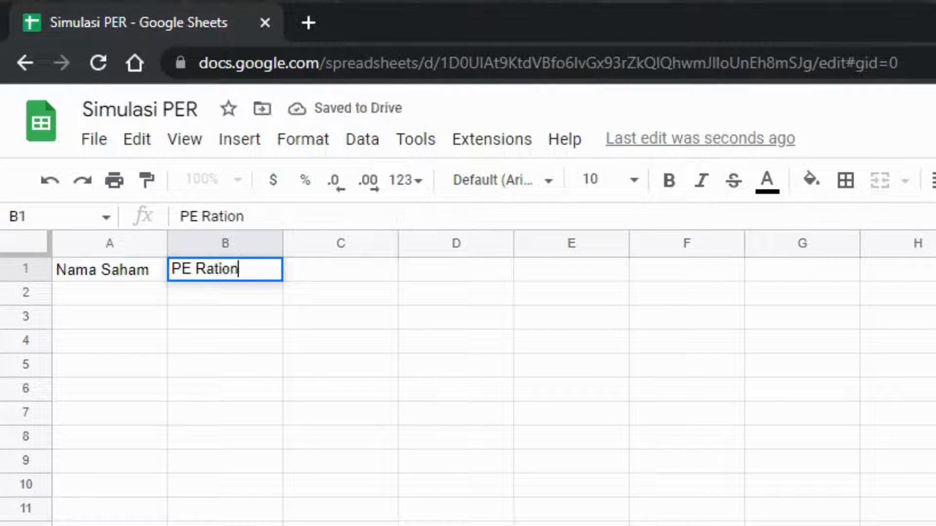
Enter the stock tickers IDX:ADRO in cell A2 and IDX:PTBA in cell A3.
{"action": "left_click", "coordinate": [133, 296]}
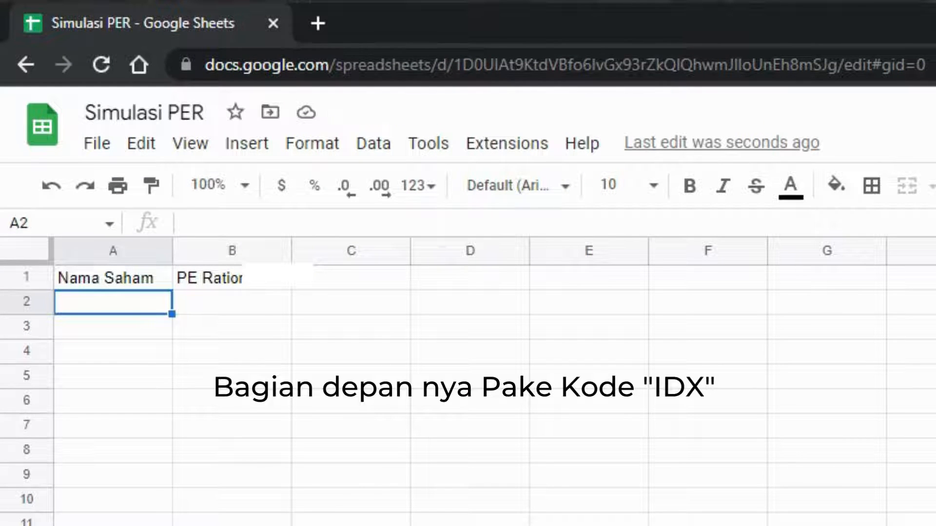
{"action": "type", "text": "IDX:"}
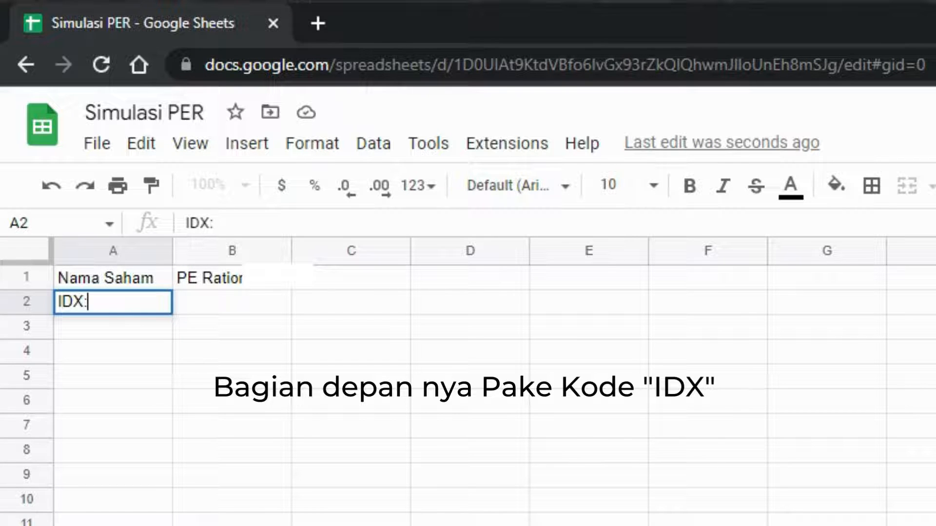
{"action": "type", "text": "ADRO"}
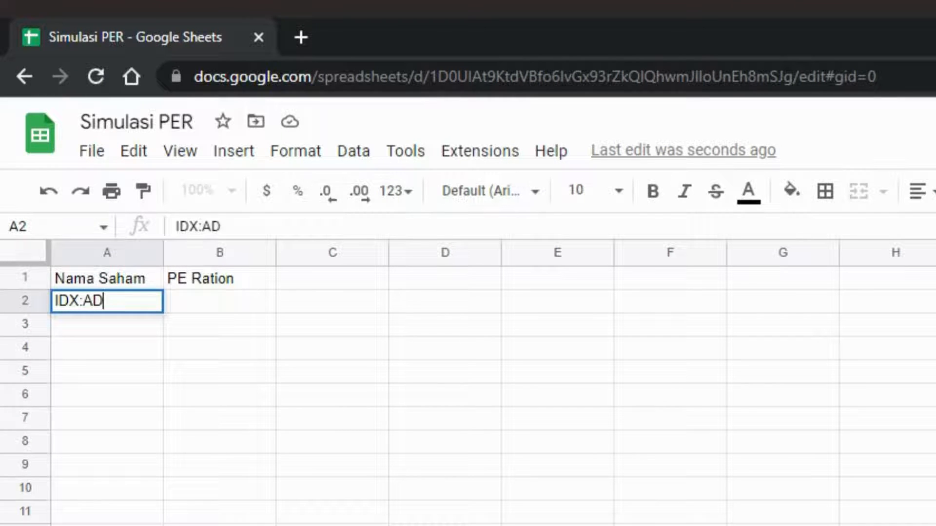
{"action": "key", "text": "Return"}
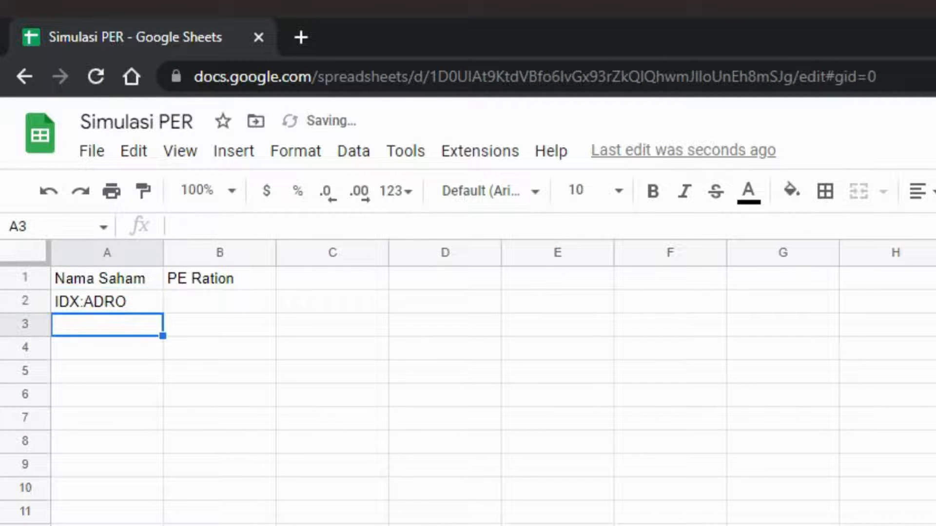
{"action": "type", "text": "IDX:"}
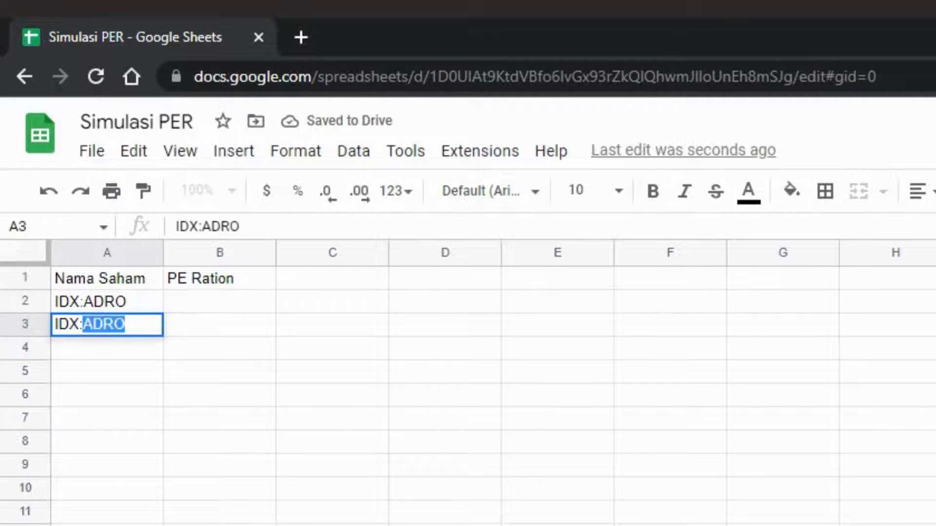
{"action": "type", "text": "PTBA"}
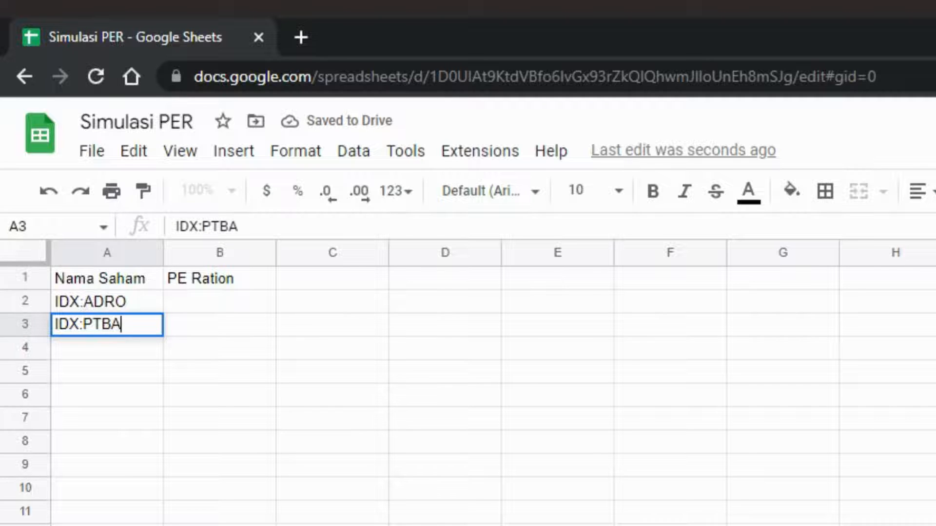
{"action": "key", "text": "Return"}
Add the stock tickers IDX:INDY in cell A4 and IDX:BUMI in cell A5.
{"action": "type", "text": "IDX:"}
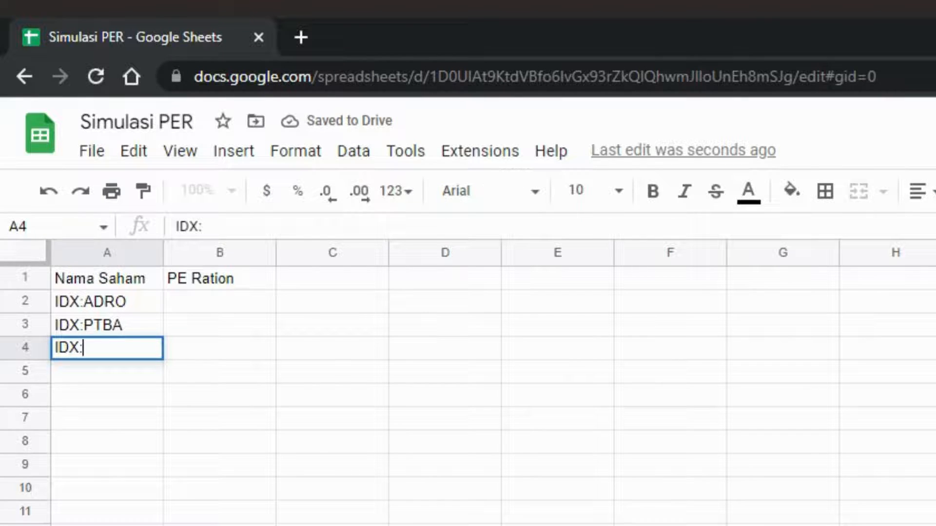
{"action": "type", "text": "INDY"}
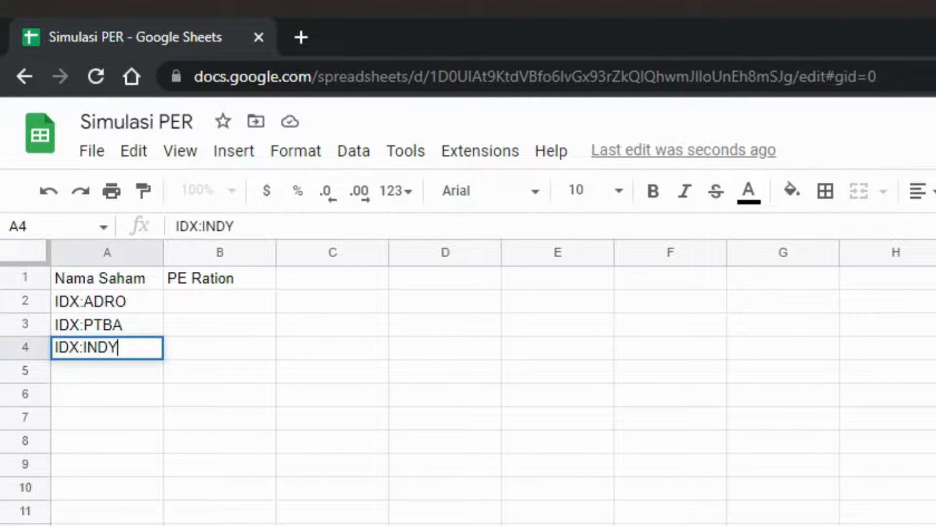
{"action": "key", "text": "Return"}
{"action": "type", "text": "I"}
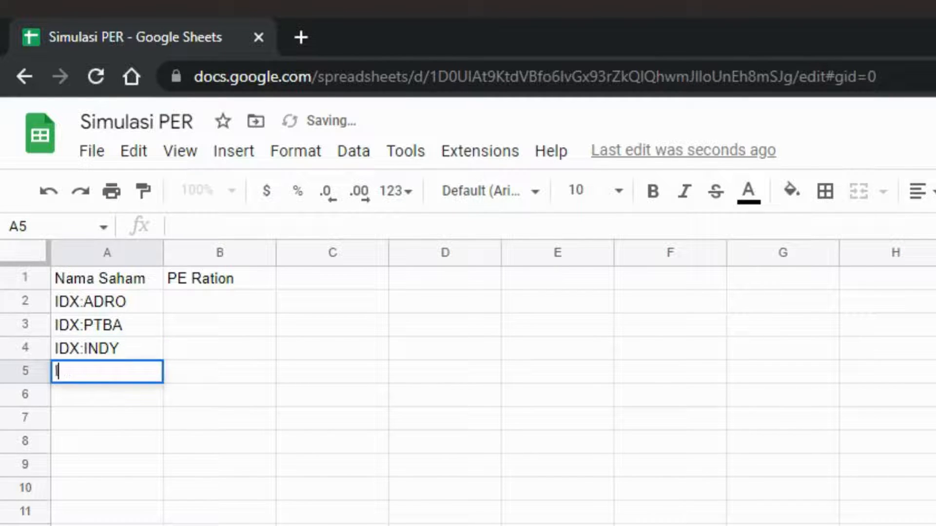
{"action": "type", "text": "DX:BUMI"}
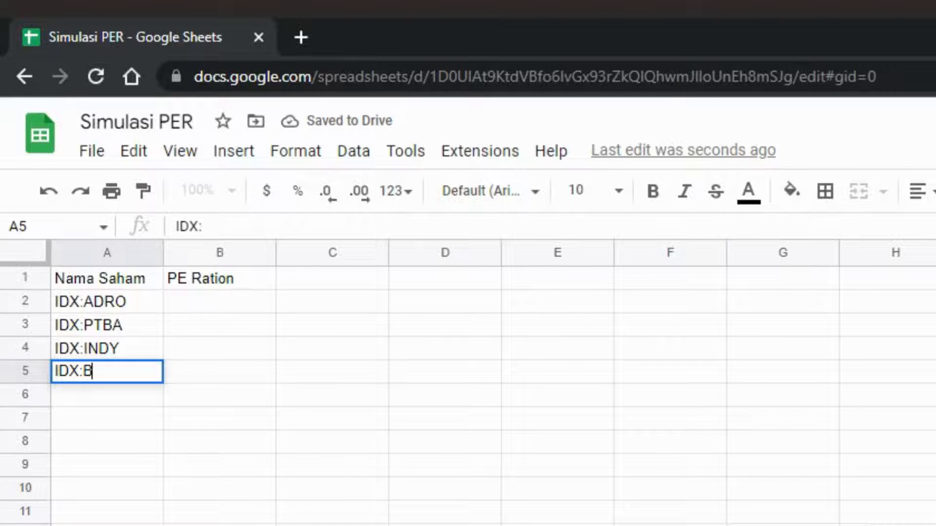
{"action": "key", "text": "Return"}
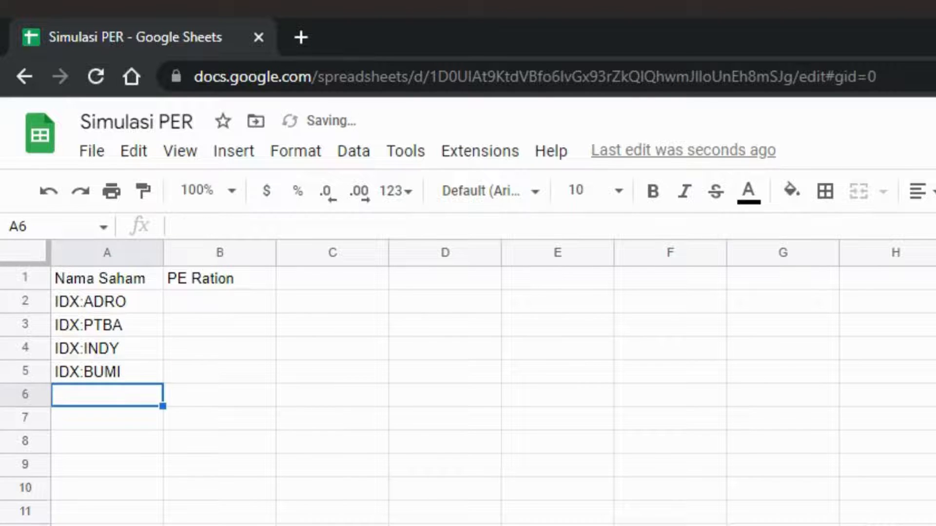
Correct the header in cell B1 to read "PE Ratio".
{"action": "key", "text": "Right"}
{"action": "key", "text": "Up"}
{"action": "key", "text": "Up"}
{"action": "key", "text": "Up"}
{"action": "key", "text": "Up"}
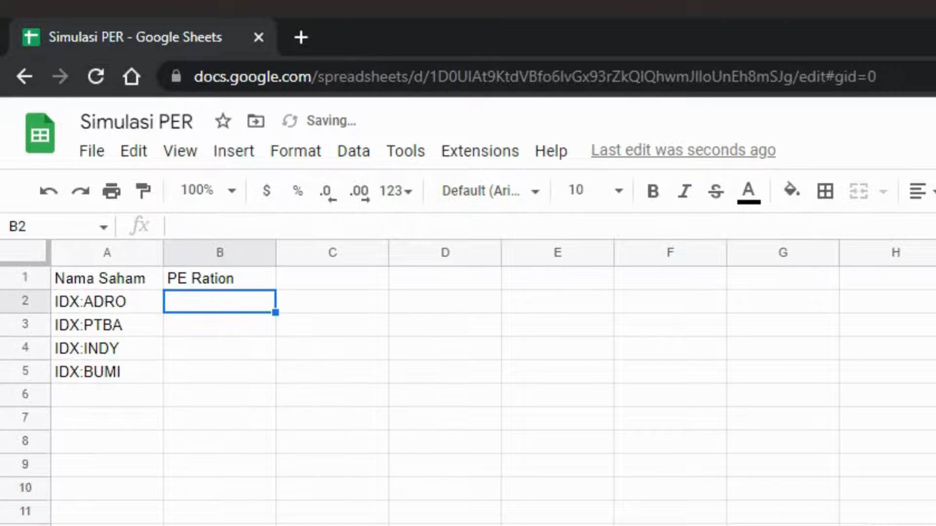
{"action": "key", "text": "Up"}
{"action": "key", "text": "Return"}
{"action": "key", "text": "BackSpace"}
{"action": "key", "text": "Return"}
Enter the formula =GOOGLEFINANCE(A2,"PE") in cell B2 to fetch the first stock's PE ratio, and select that cell.
{"action": "type", "text": "=go"}
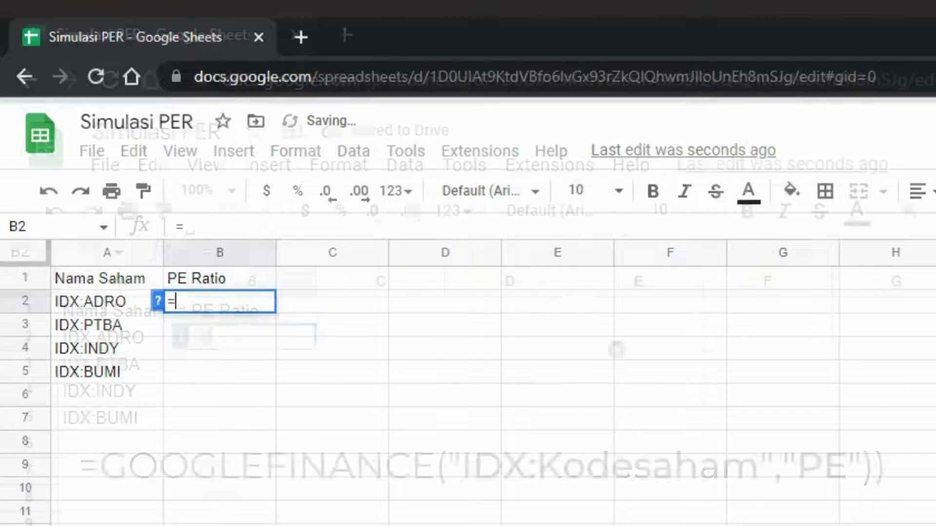
{"action": "key", "text": "Down"}
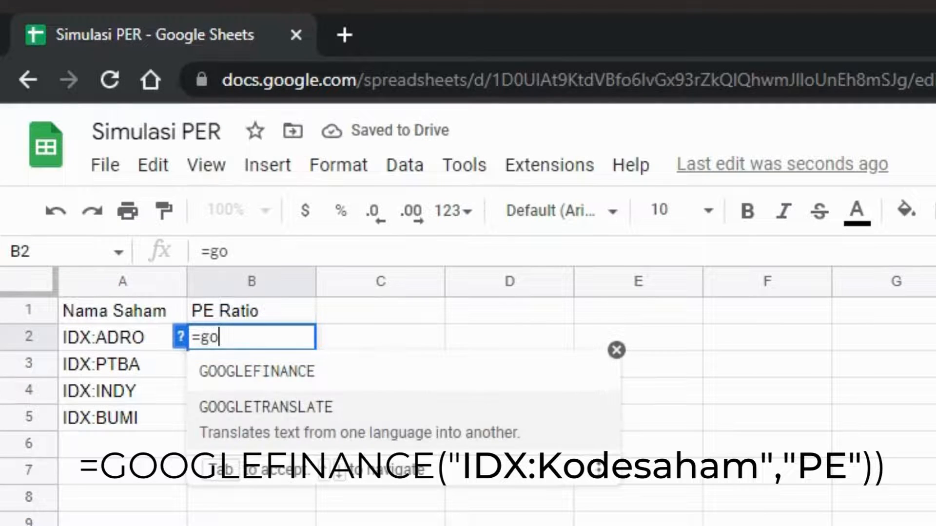
{"action": "key", "text": "Up"}
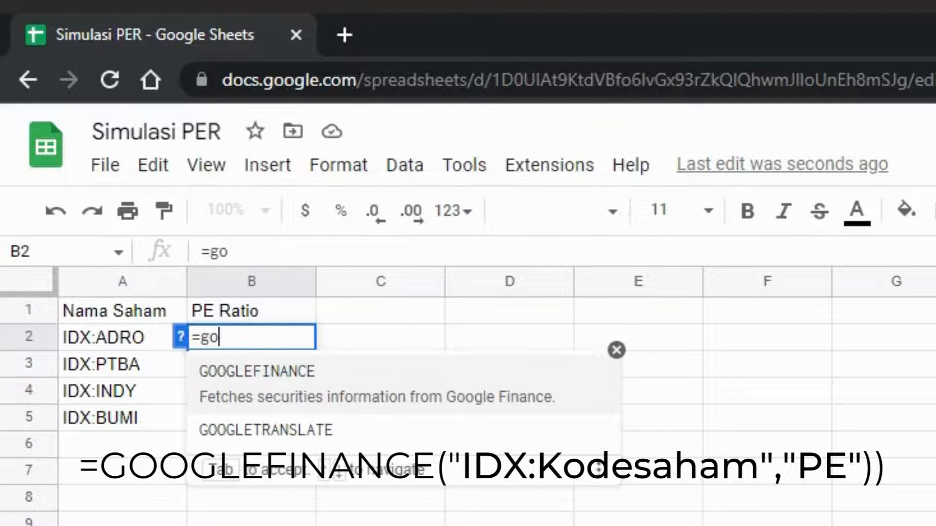
{"action": "key", "text": "Tab"}
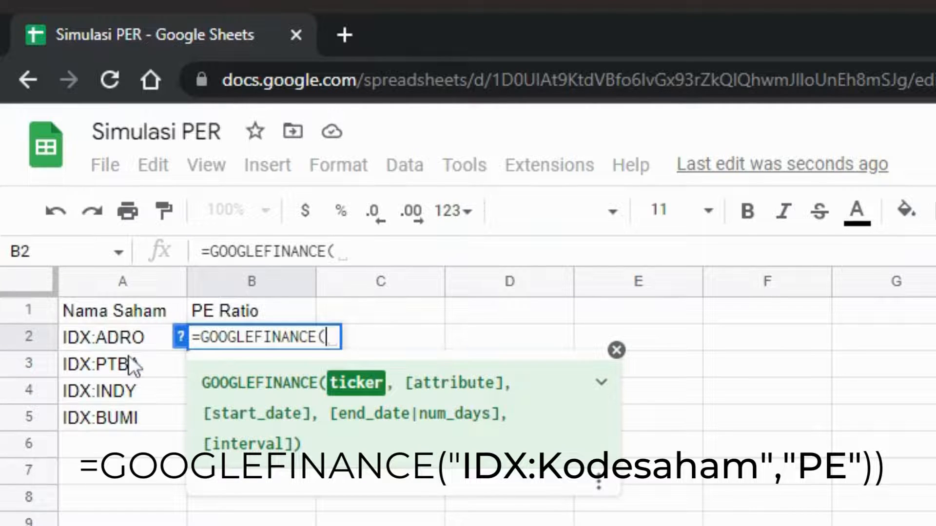
{"action": "left_click", "coordinate": [144, 336]}
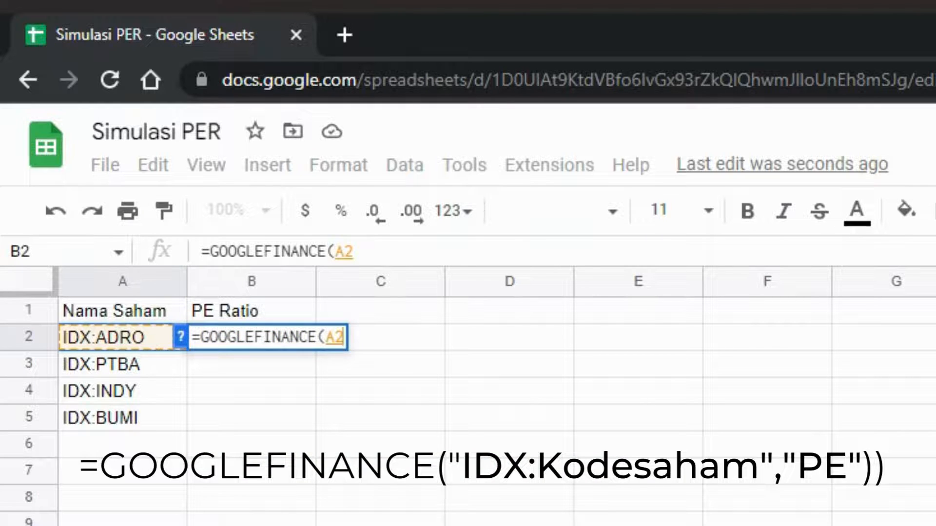
{"action": "type", "text": ","}
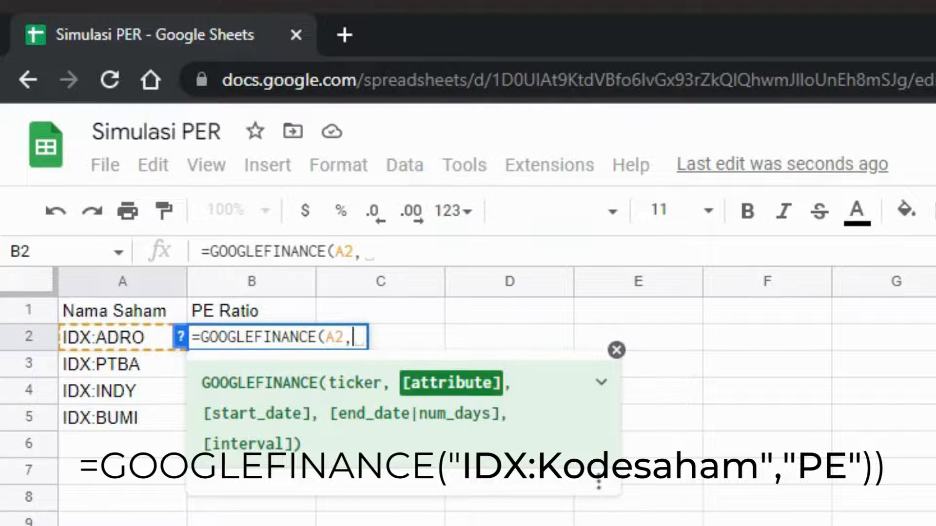
{"action": "key", "text": "BackSpace"}
{"action": "type", "text": "\""}
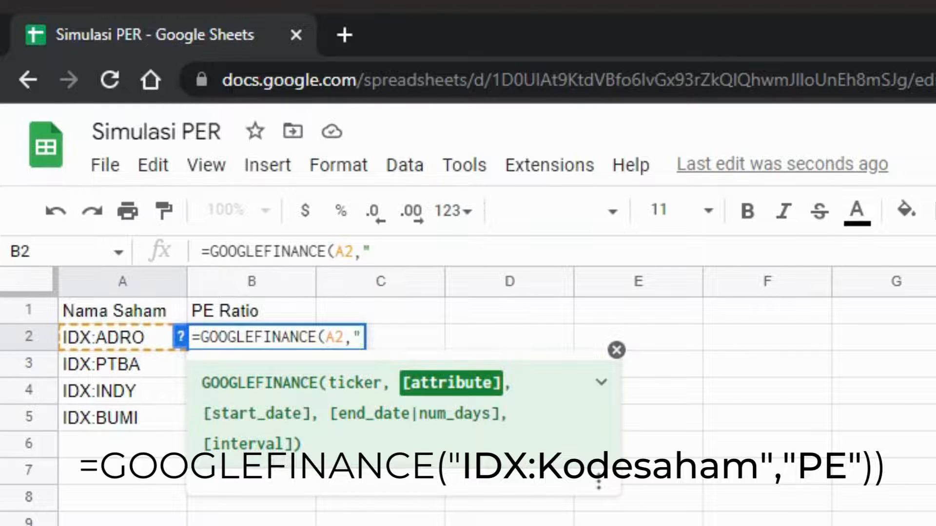
{"action": "type", "text": "PE\")"}
{"action": "key", "text": "BackSpace"}
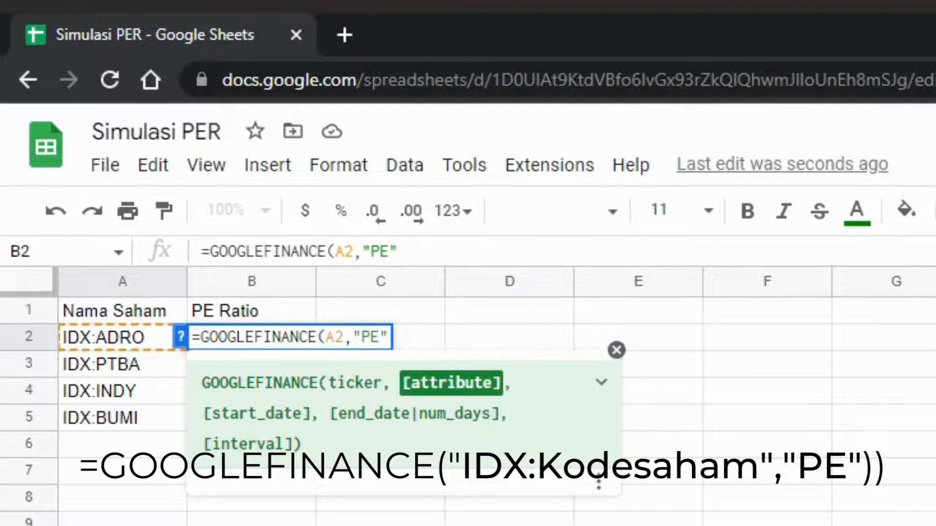
{"action": "type", "text": ")"}
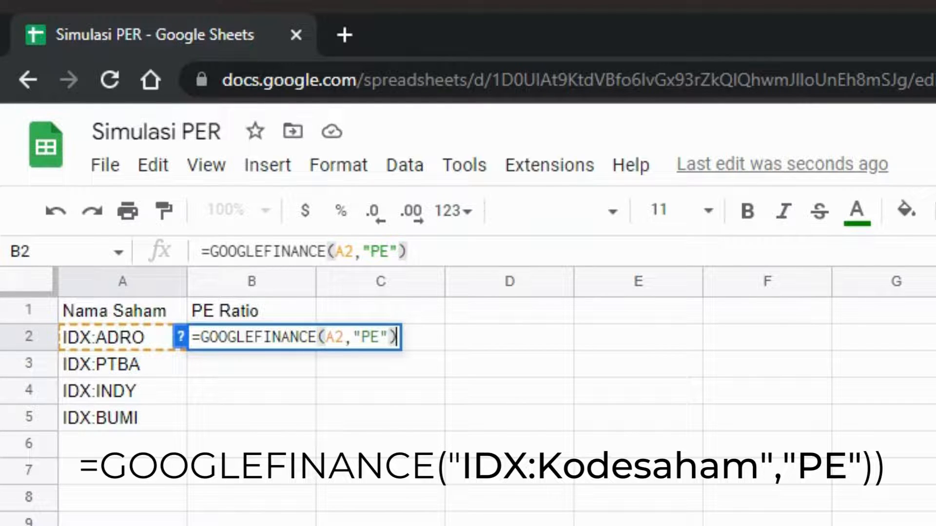
{"action": "key", "text": "Return"}
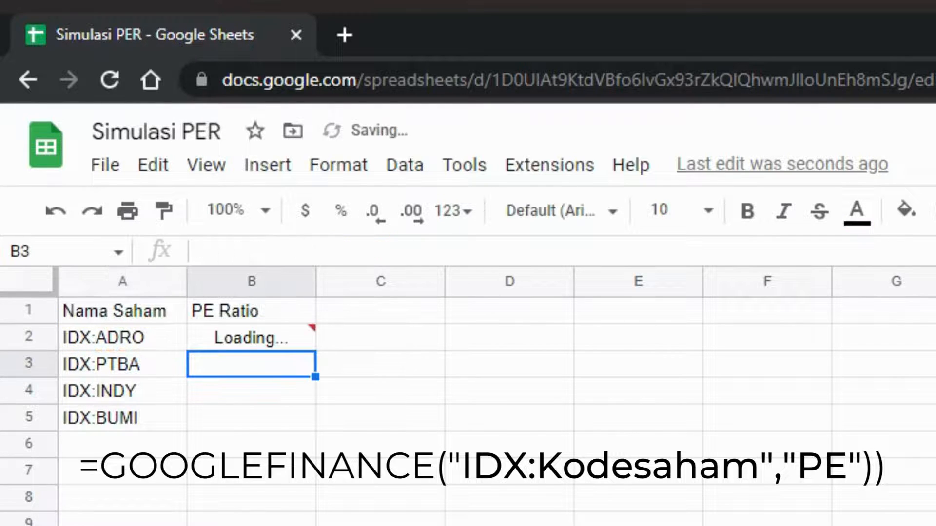
{"action": "left_click", "coordinate": [298, 342]}
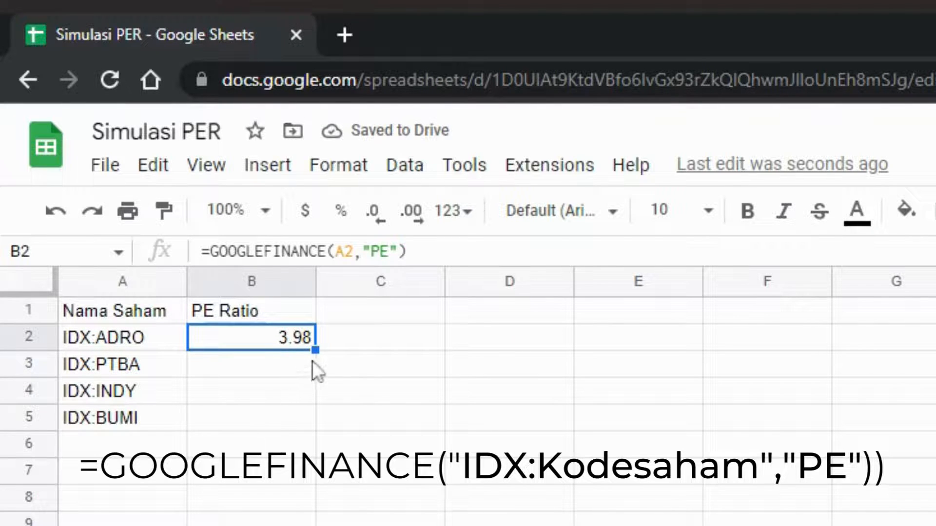
Fill the PE ratio formula from cell B2 down through B5 for the remaining stocks.
{"action": "left_click_drag", "start_coordinate": [315, 350], "coordinate": [312, 423]}
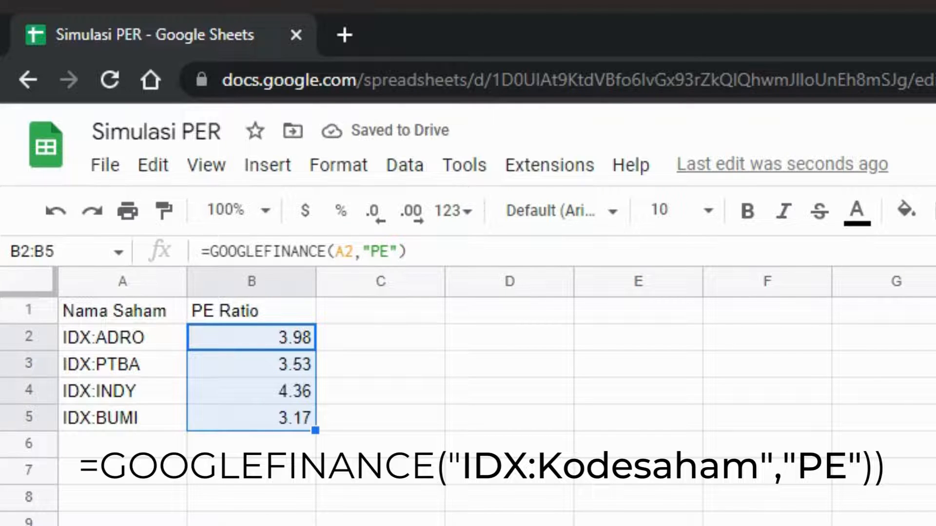
{"action": "left_click", "coordinate": [272, 476]}
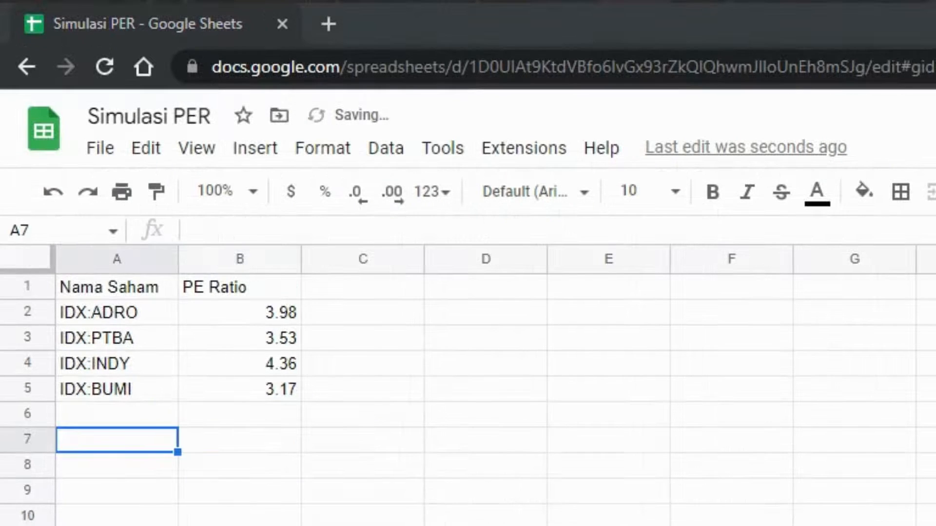
Enter the label RIO in cell A7 and the formula =GOOGLEFINANCE(A7,"PE") in cell B7.
{"action": "left_click", "coordinate": [140, 416]}
{"action": "left_click", "coordinate": [139, 439]}
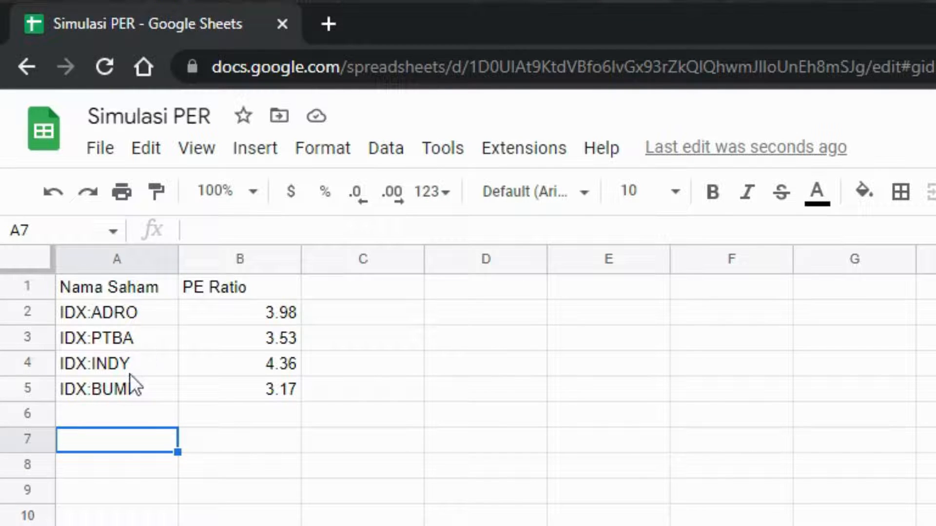
{"action": "double_click", "coordinate": [149, 437]}
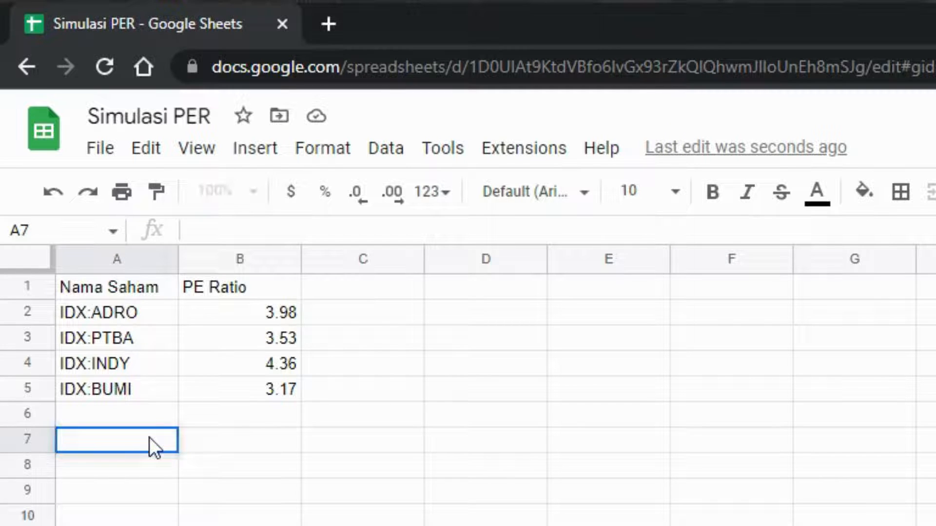
{"action": "type", "text": "RIO"}
{"action": "key", "text": "Tab"}
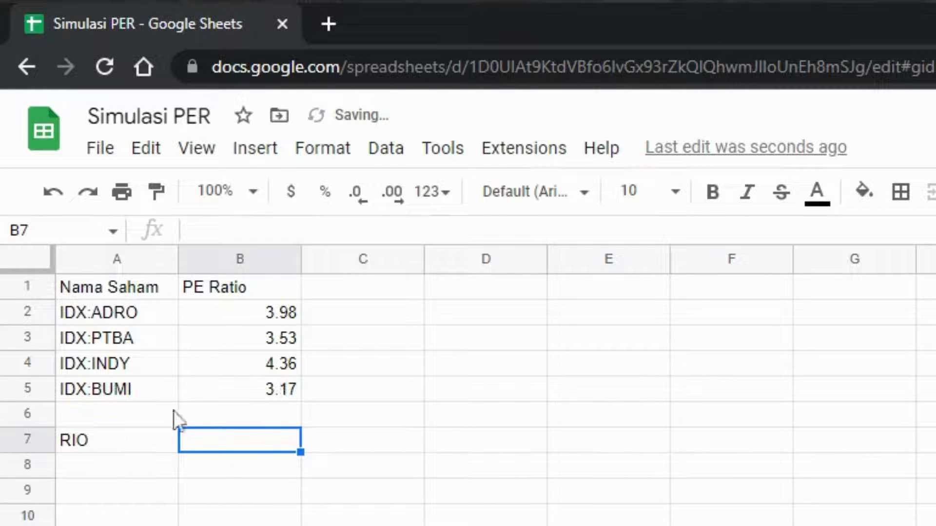
{"action": "type", "text": "=GOOGLEFINANCE(A7,\"PE\")"}
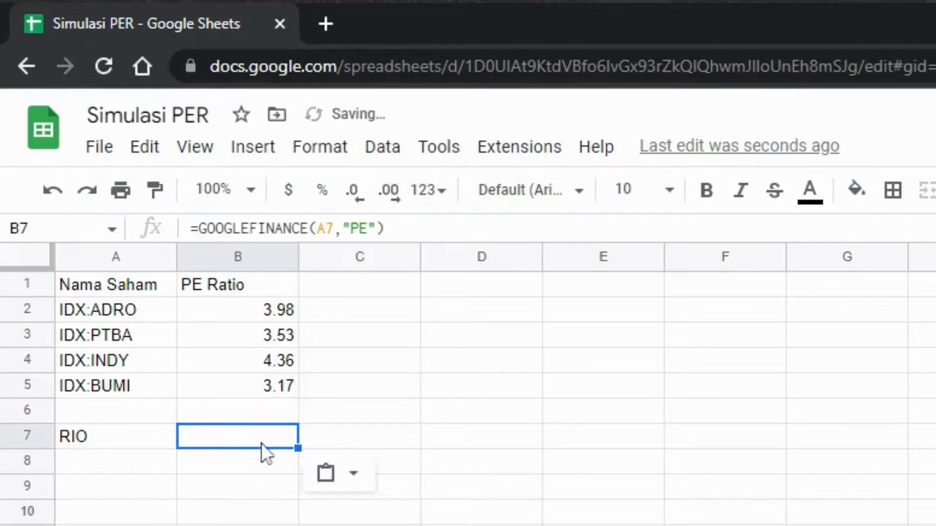
Replace the A7 reference in the B7 formula with the ticker "ASX:RIO".
{"action": "double_click", "coordinate": [262, 439]}
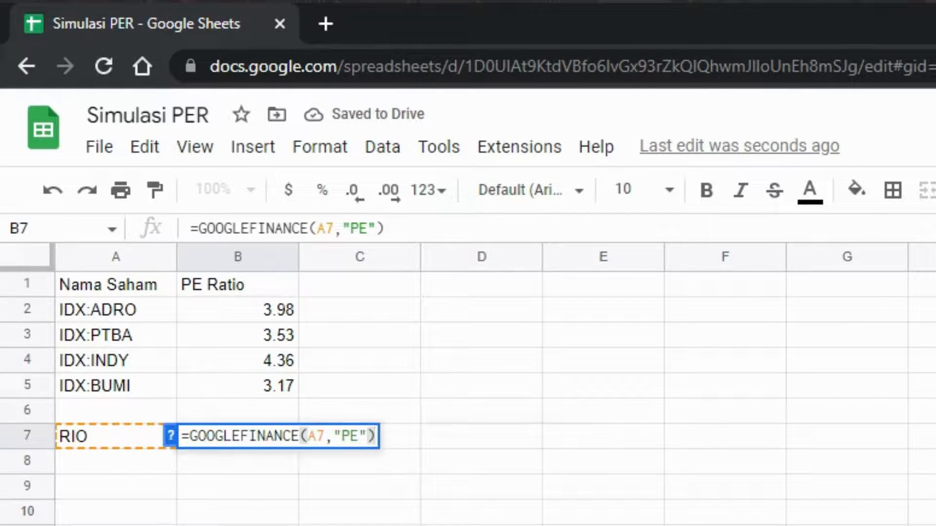
{"action": "left_click", "coordinate": [318, 437]}
{"action": "key", "text": "Right"}
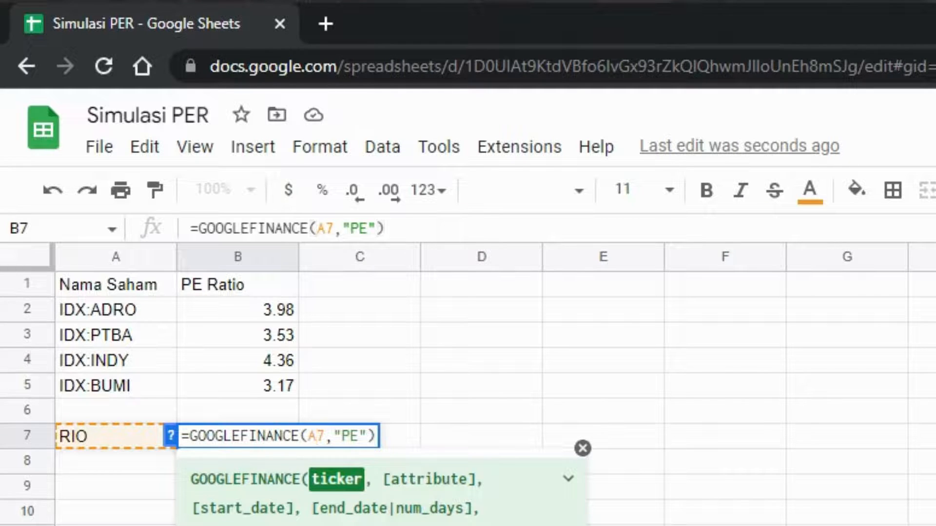
{"action": "key", "text": "BackSpace"}
{"action": "key", "text": "BackSpace"}
{"action": "type", "text": "\""}
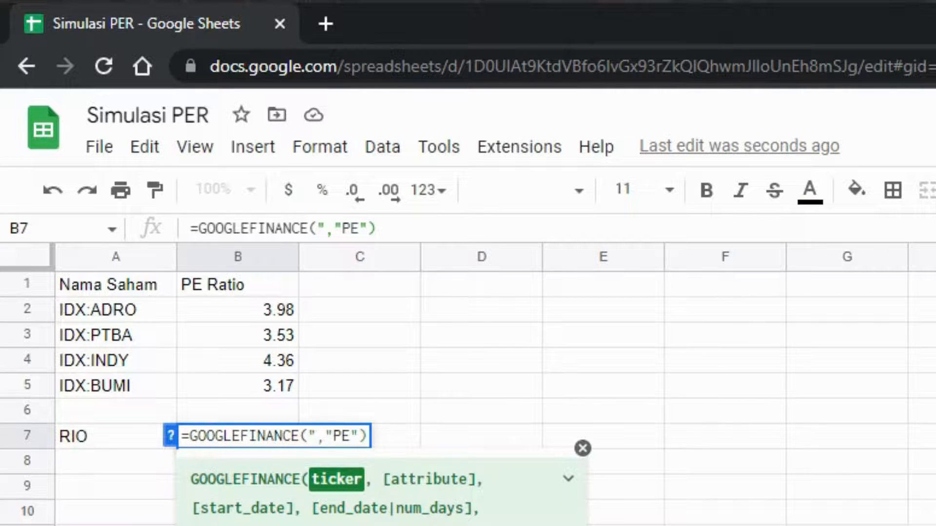
{"action": "type", "text": "ASX:"}
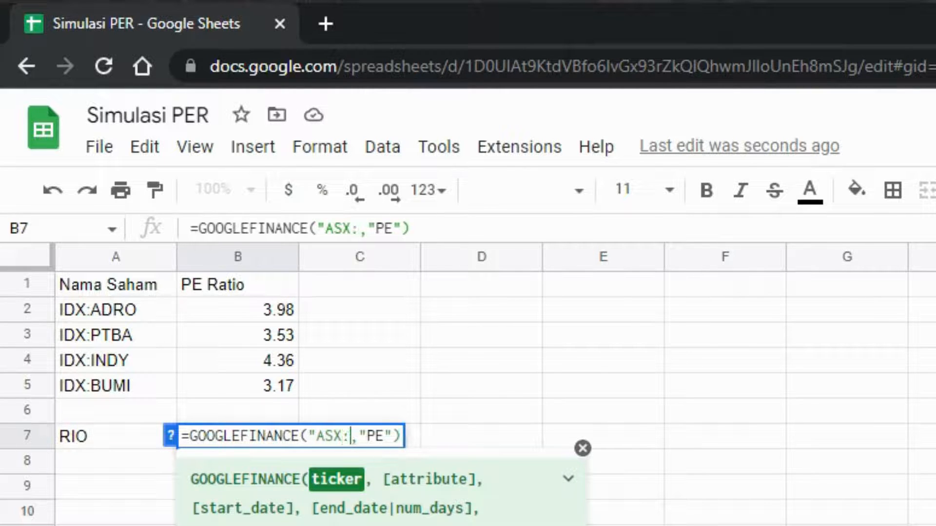
{"action": "type", "text": "RIO\""}
{"action": "key", "text": "Return"}
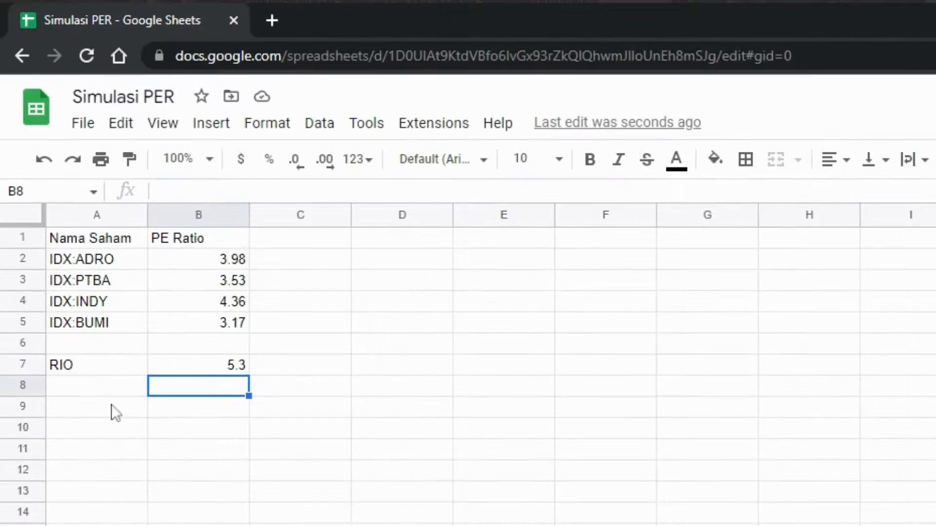
Enter the label TESLA in cell A9.
{"action": "left_click", "coordinate": [112, 410]}
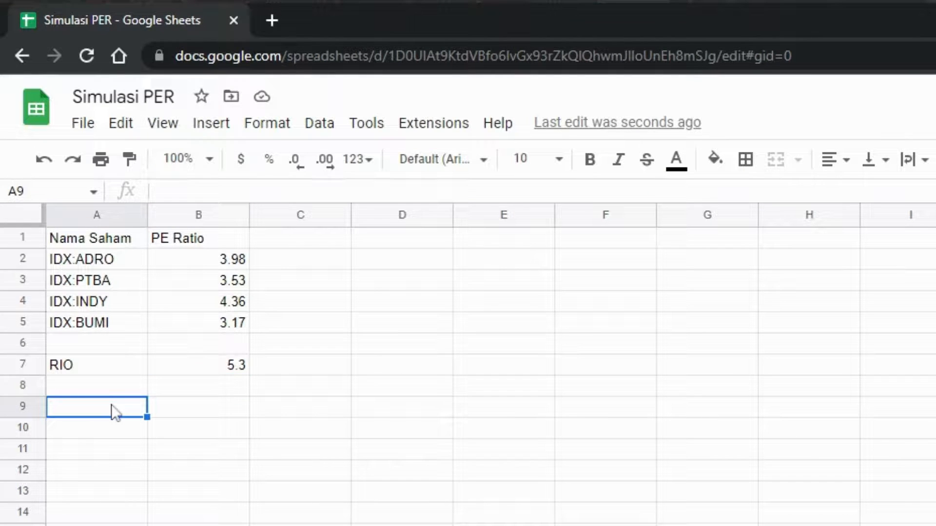
{"action": "type", "text": "TESL"}
{"action": "key", "text": "BackSpace"}
{"action": "type", "text": "LA"}
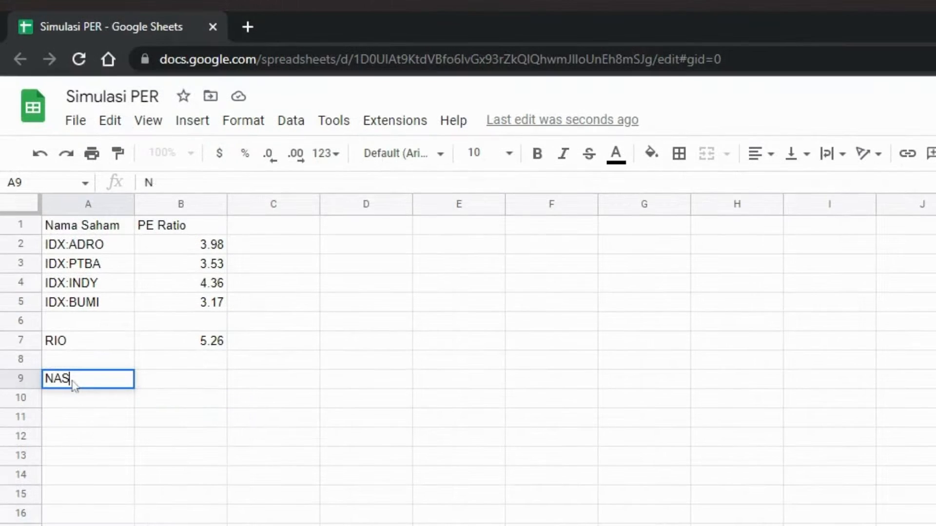
{"action": "type", "text": "DA"}
{"action": "key", "text": "BackSpace"}
{"action": "key", "text": "BackSpace"}
{"action": "key", "text": "BackSpace"}
{"action": "key", "text": "BackSpace"}
{"action": "key", "text": "BackSpace"}
{"action": "type", "text": "TE"}
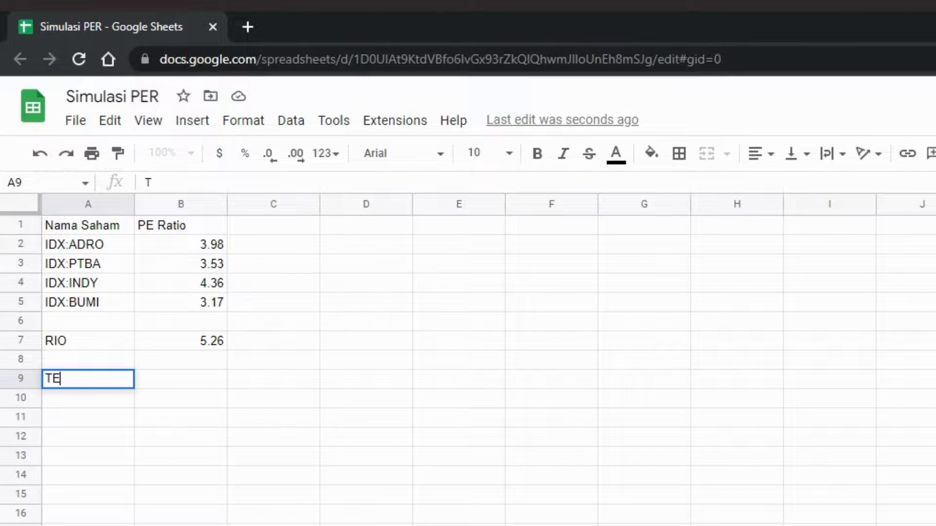
{"action": "type", "text": "SLA"}
{"action": "key", "text": "Tab"}
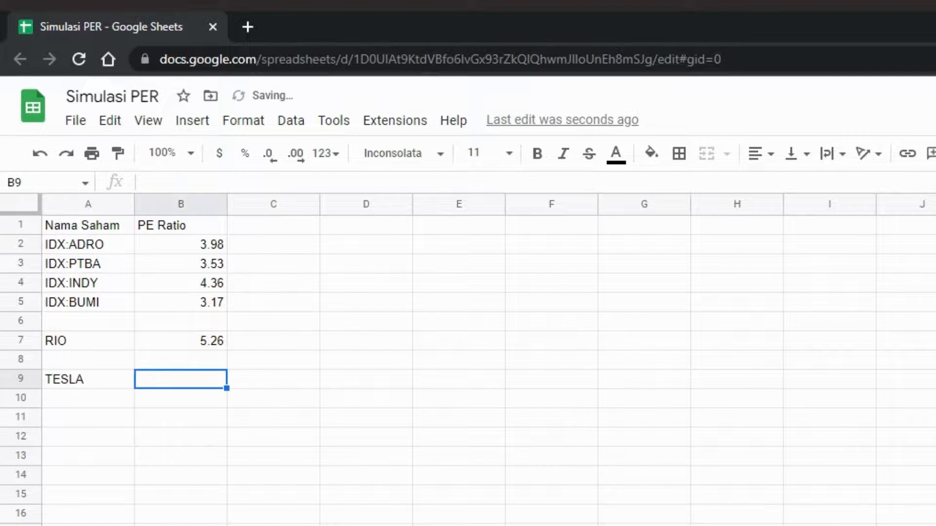
Enter the formula =GOOGLEFINANCE("NASDAQ:TSLA","PE") in cell B9 to fetch Tesla's PE ratio.
{"action": "type", "text": "="}
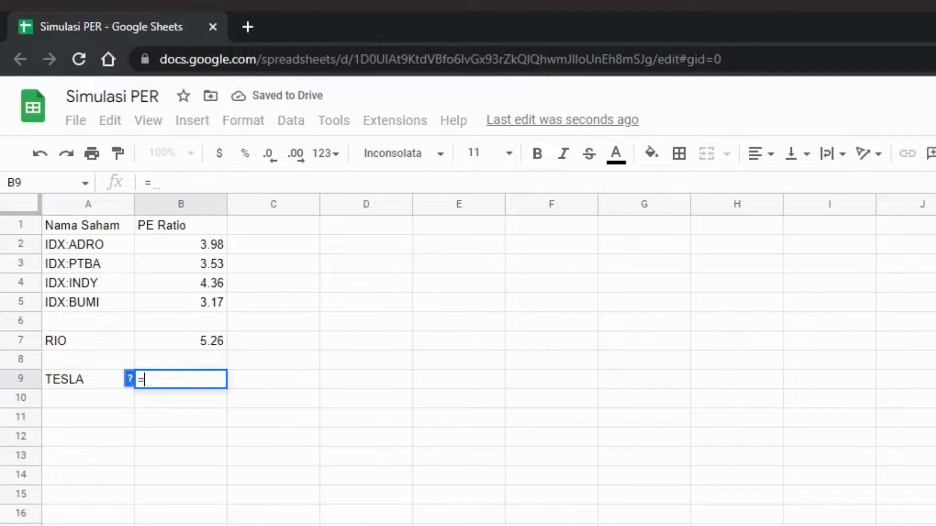
{"action": "type", "text": "goo"}
{"action": "key", "text": "Tab"}
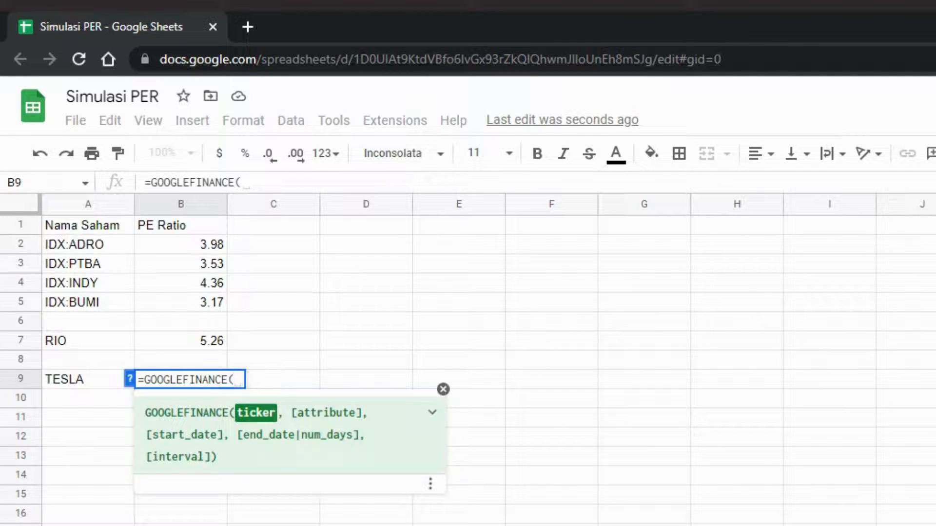
{"action": "type", "text": "\""}
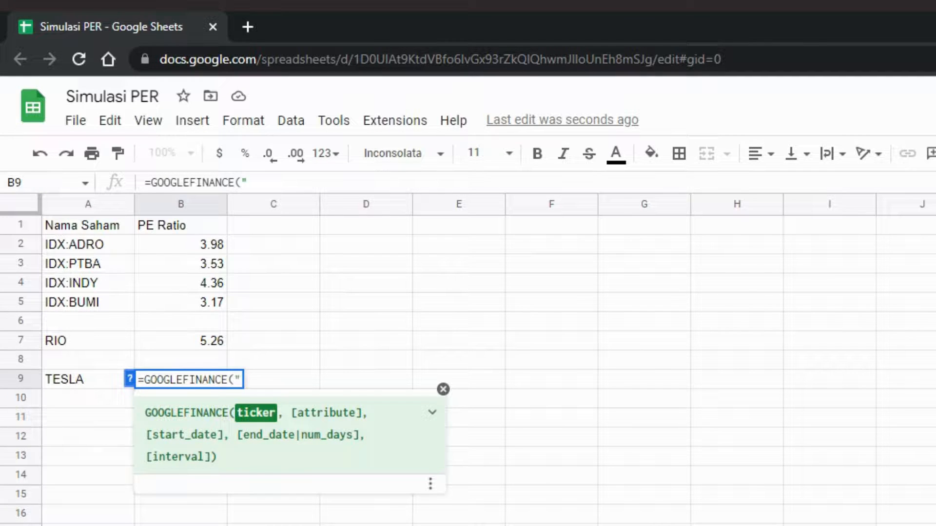
{"action": "type", "text": "NASDAQ"}
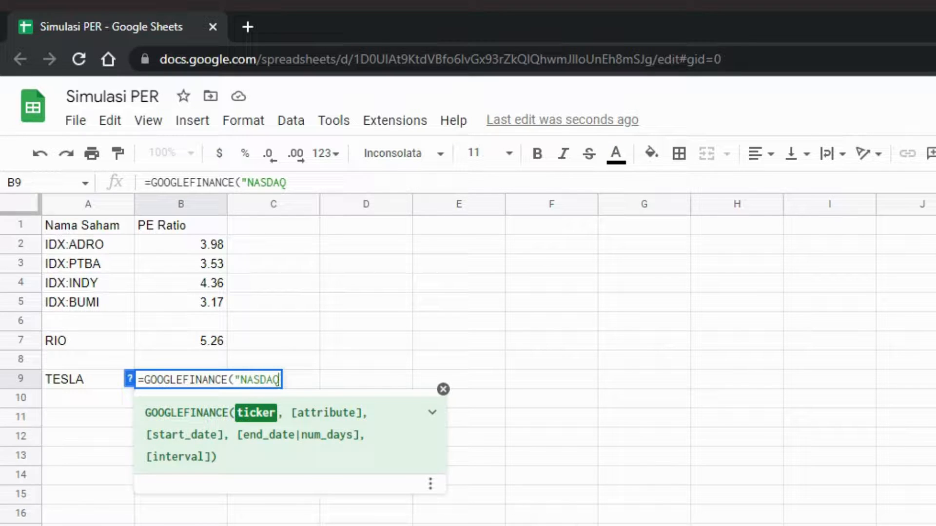
{"action": "type", "text": ":TS"}
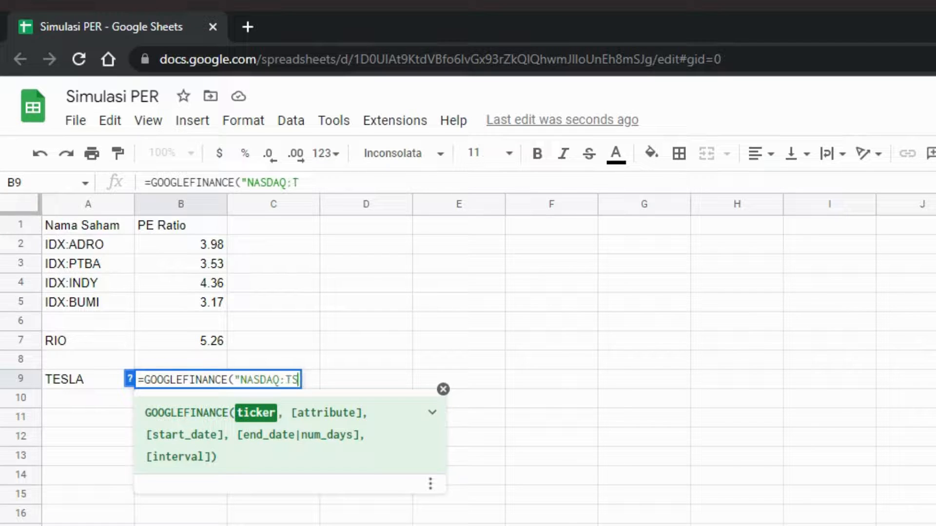
{"action": "type", "text": "LA\","}
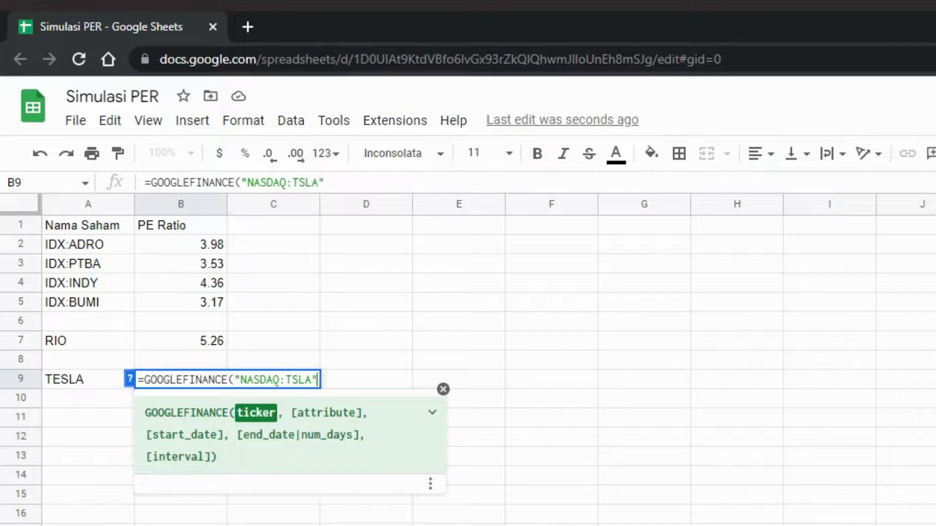
{"action": "type", "text": "\"PE\")"}
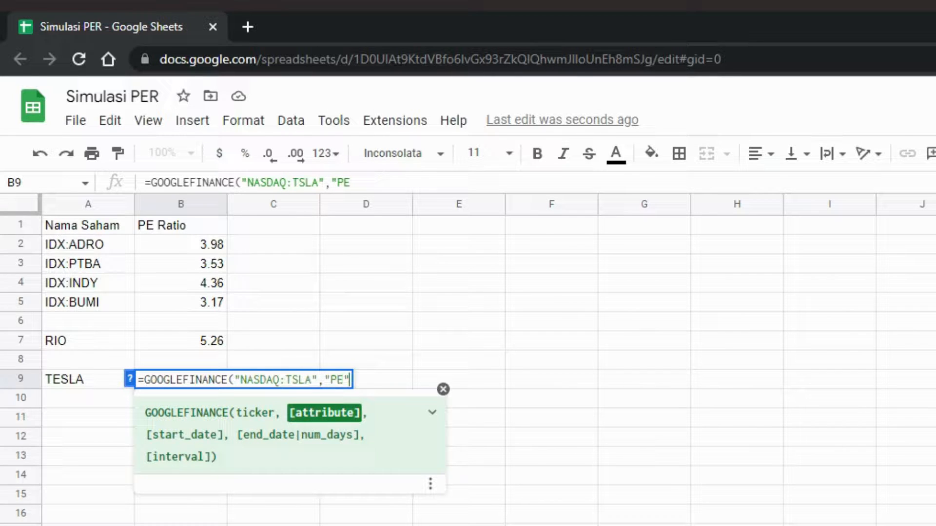
{"action": "key", "text": "Return"}
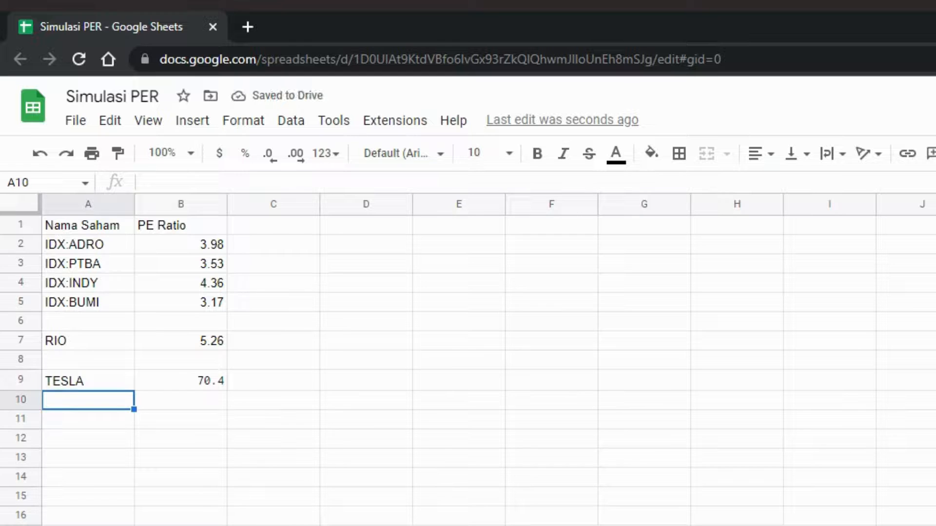
Compare the RIO and TESLA rows, examining the PE ratio formulas in cells B7 and B9.
{"action": "key", "text": "Right"}
{"action": "left_click", "coordinate": [169, 385]}
{"action": "left_click", "coordinate": [100, 387]}
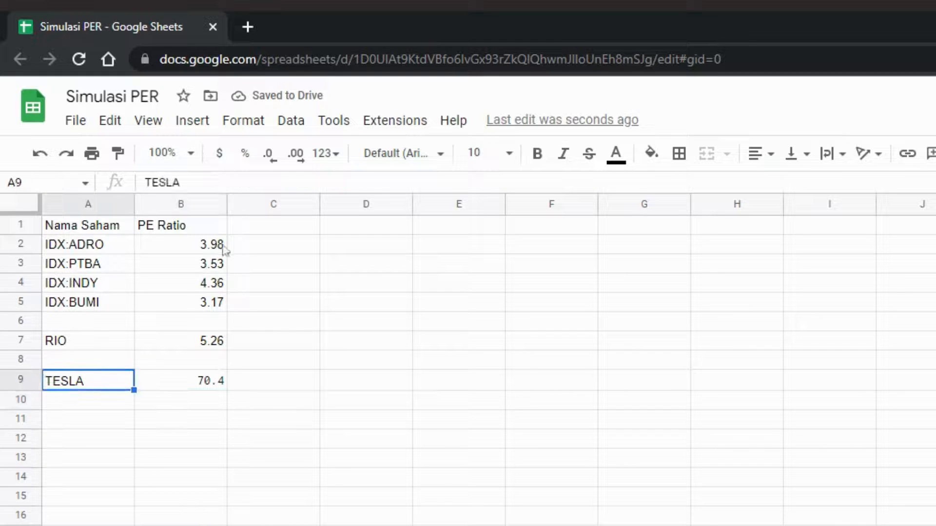
{"action": "left_click", "coordinate": [217, 232]}
{"action": "left_click", "coordinate": [200, 348]}
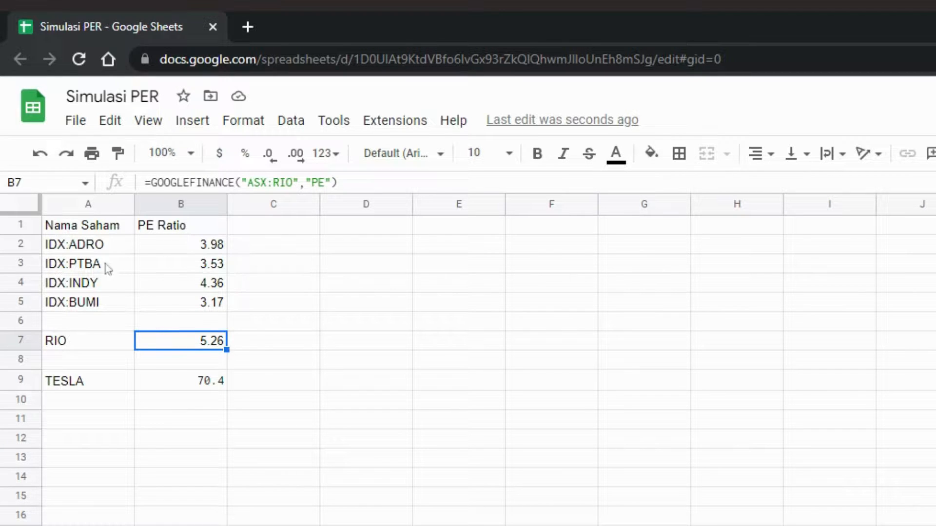
{"action": "left_click", "coordinate": [121, 346]}
{"action": "left_click", "coordinate": [163, 346]}
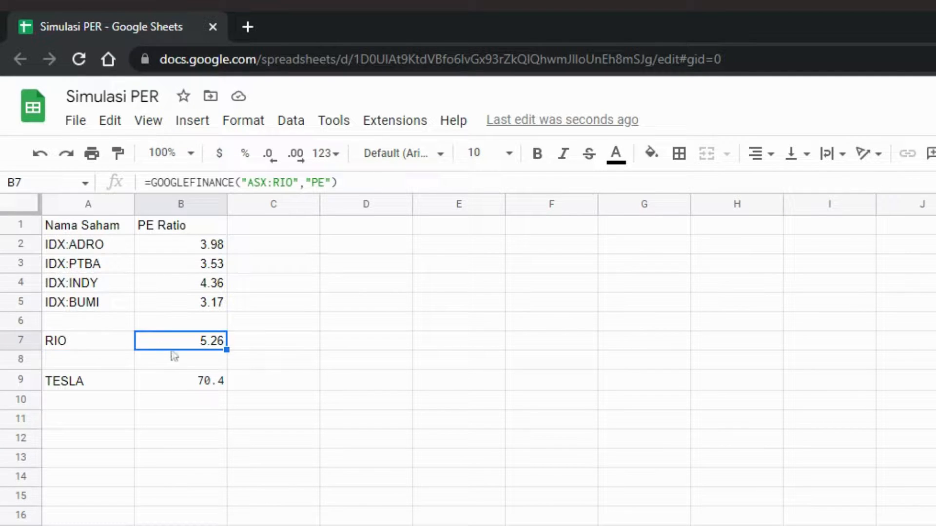
{"action": "left_click", "coordinate": [162, 385]}
{"action": "left_click", "coordinate": [129, 385]}
{"action": "left_click", "coordinate": [161, 385]}
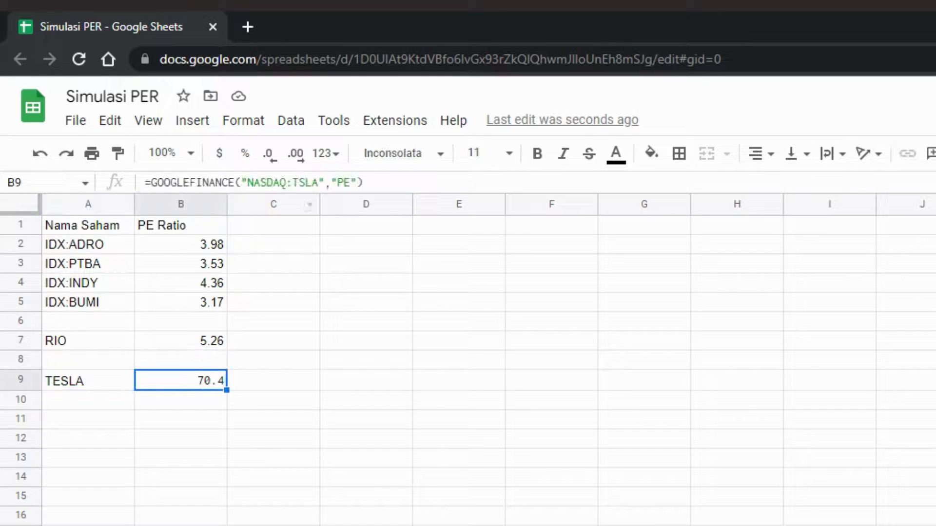